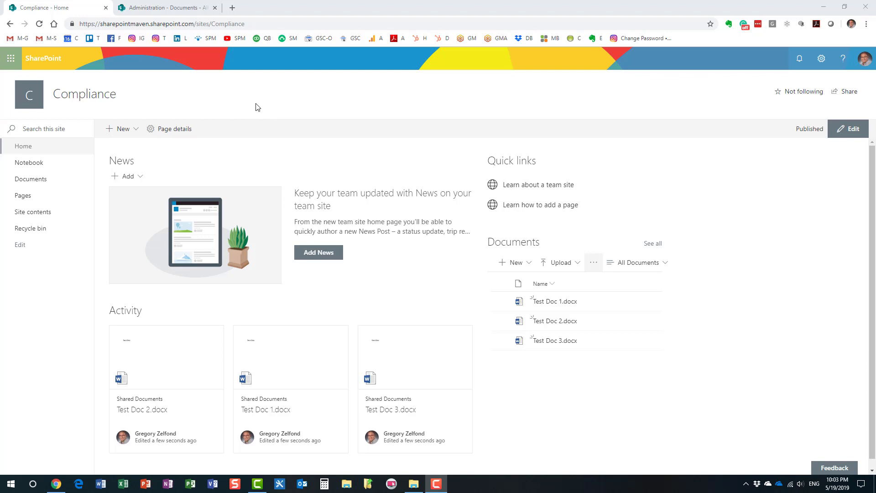
drag(245, 23, 189, 24)
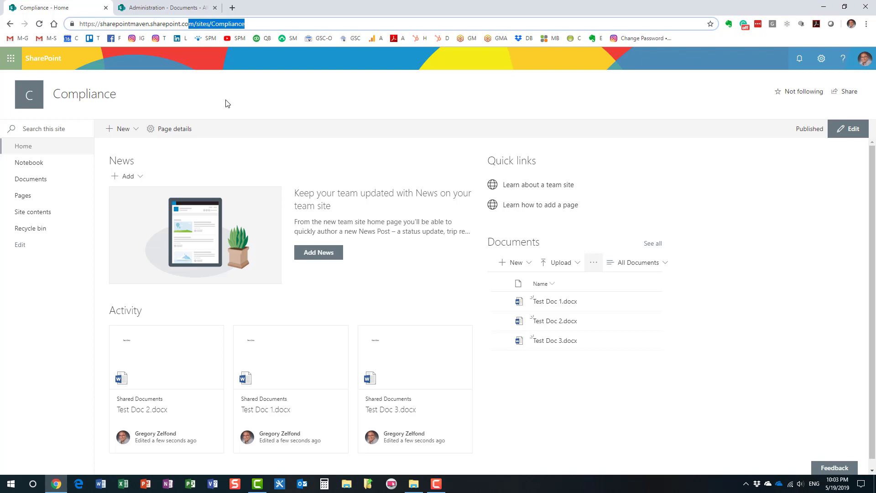
click(343, 106)
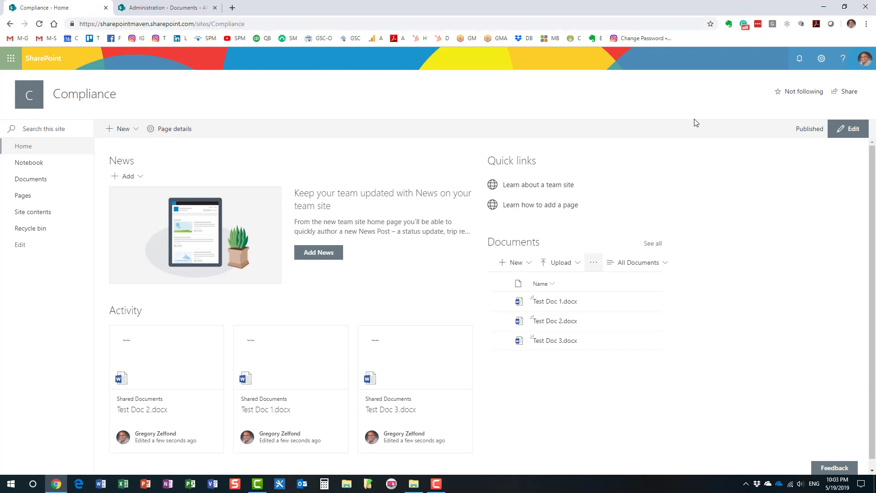
Activate the Document ID Service feature in the Compliance site's site collection features
click(822, 59)
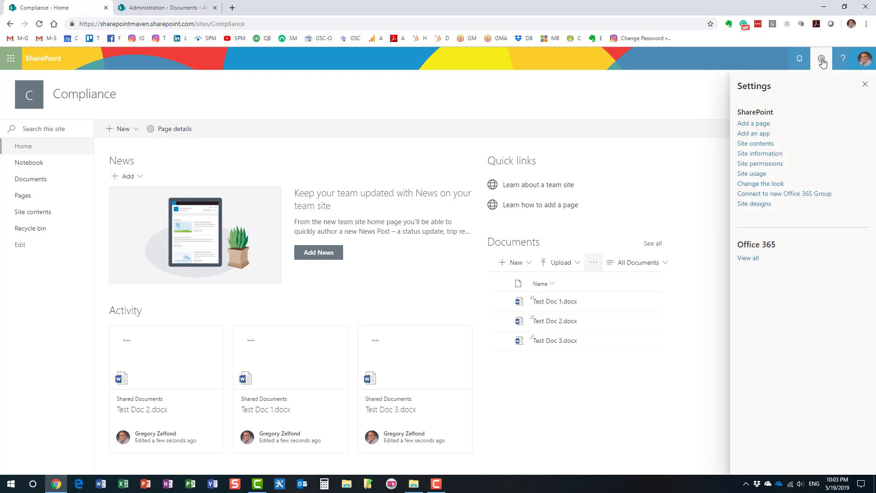
click(776, 155)
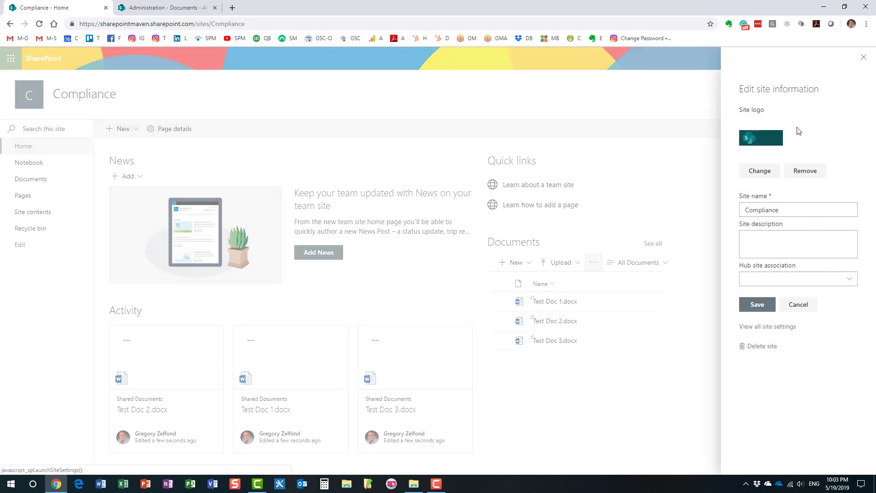
click(777, 328)
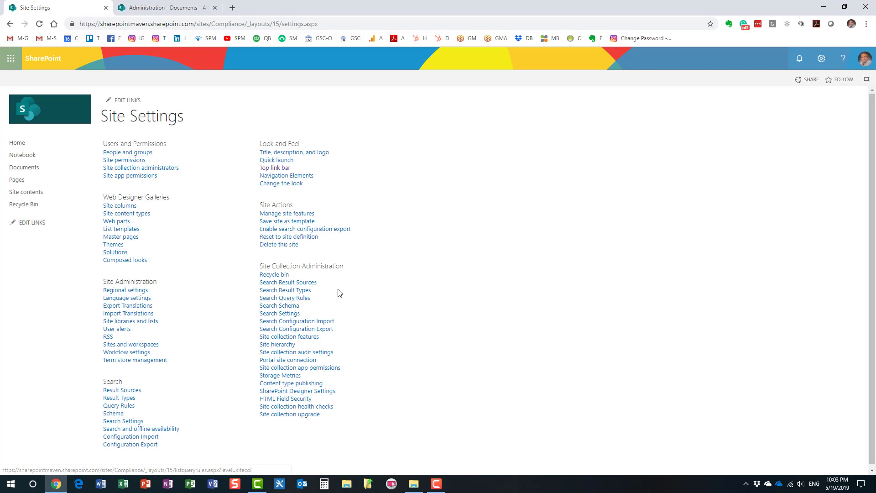
click(310, 339)
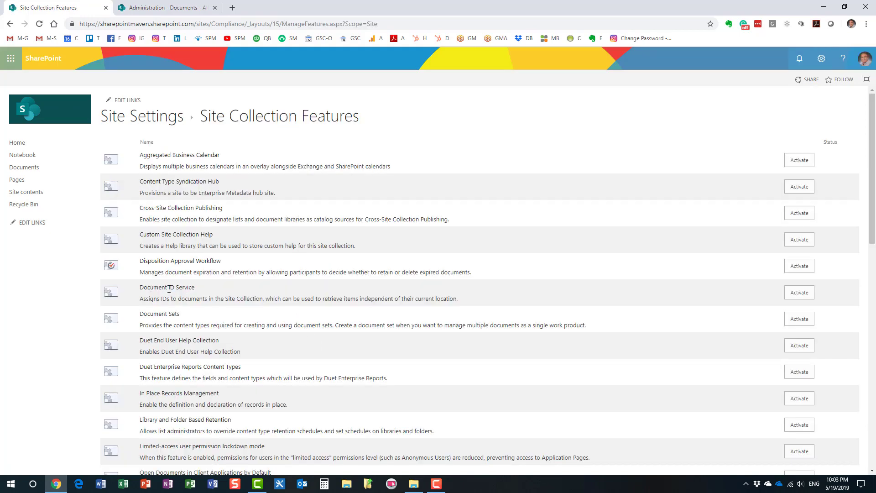
click(807, 294)
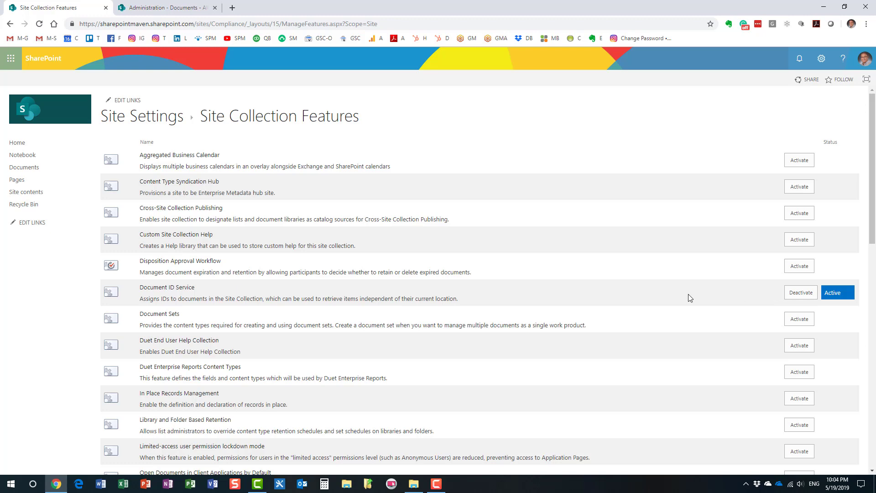
Set the Compliance site's document IDs to begin with COMPL and save the Document ID settings
click(159, 123)
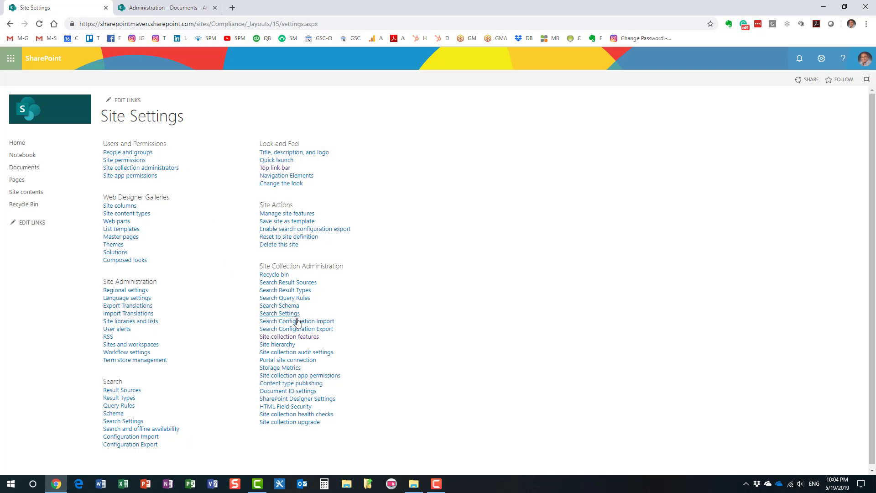
click(297, 391)
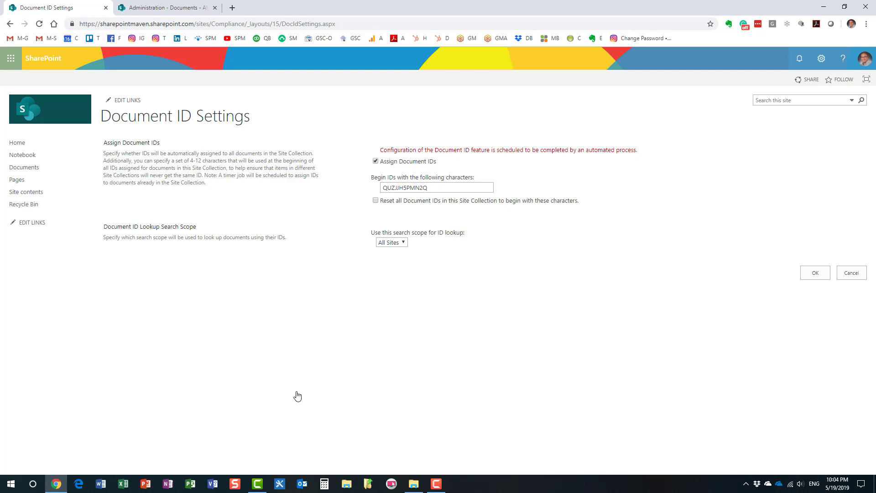
click(177, 10)
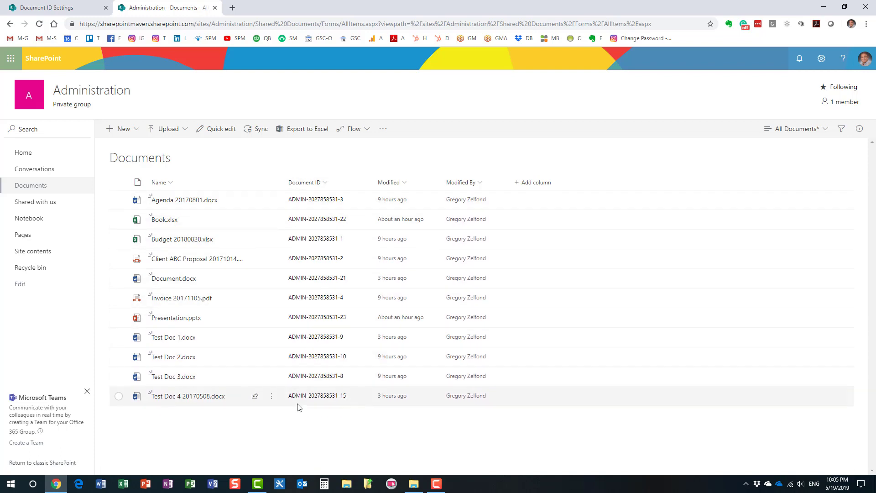
click(72, 16)
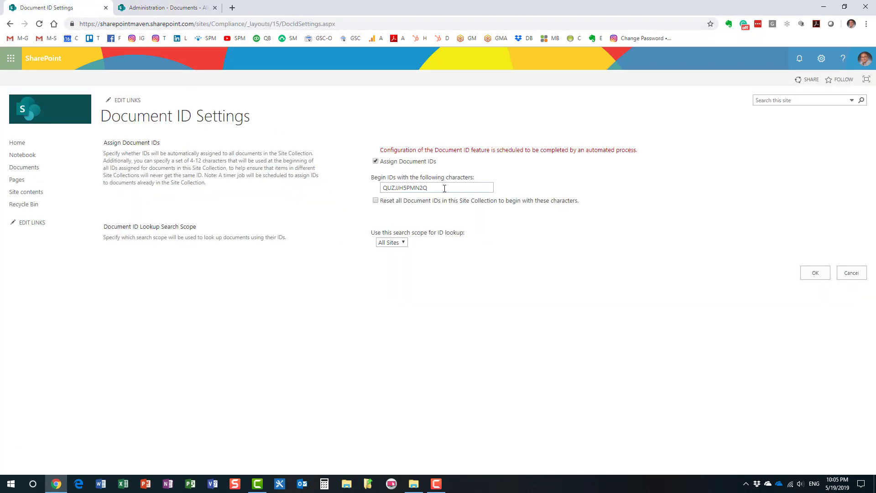
drag(445, 189, 383, 188)
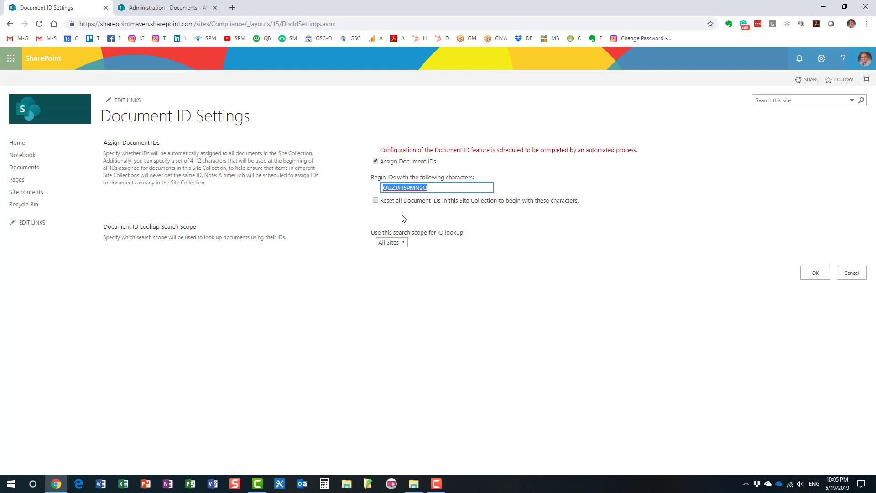
text(COMPL)
drag(415, 188, 362, 191)
click(823, 273)
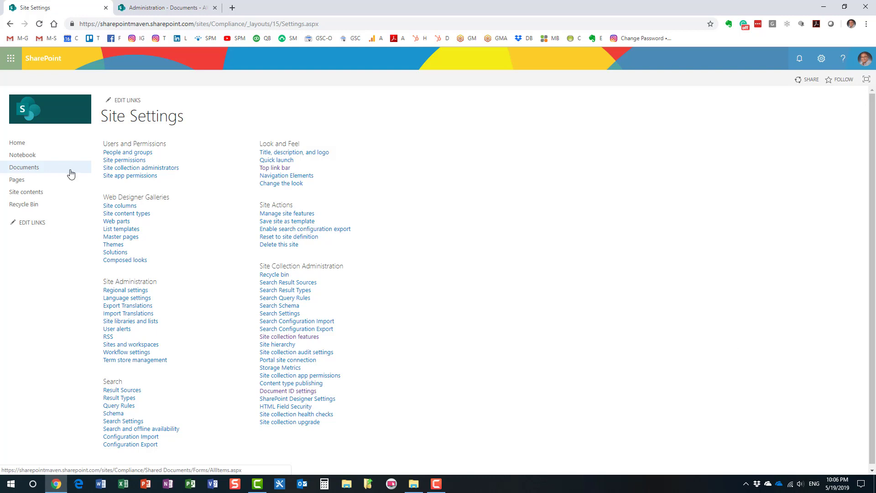
Add the Document ID (linked to document) column at position 3 in the Compliance document library's All Documents view
click(30, 169)
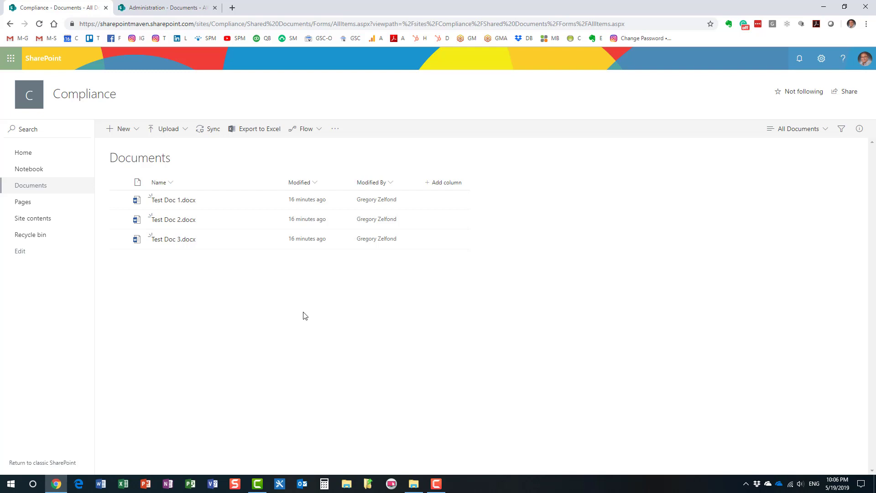
click(798, 135)
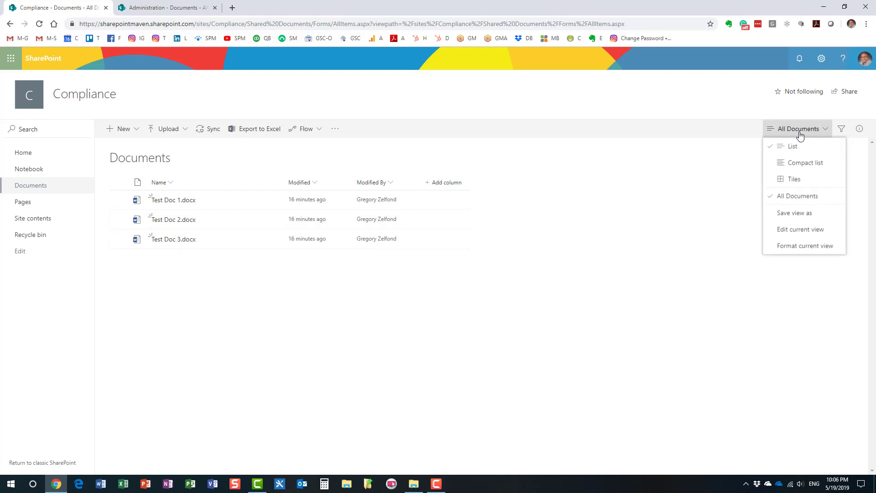
click(802, 230)
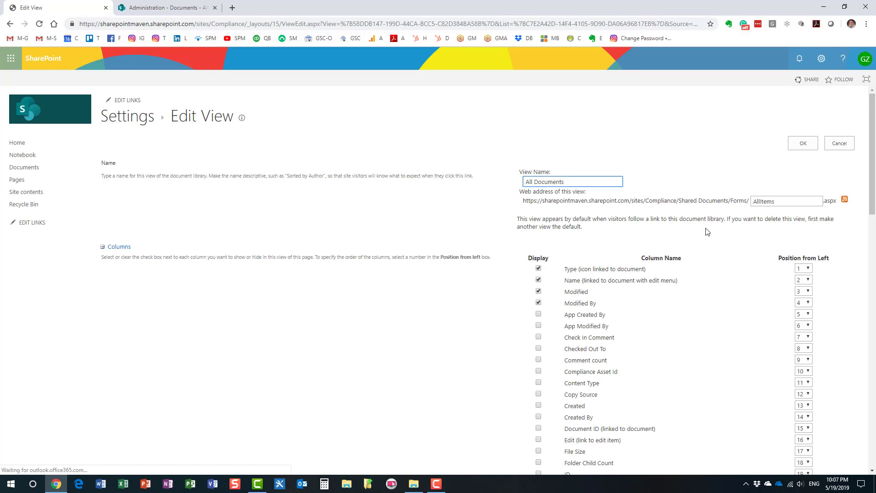
scroll(586, 365, down, 1)
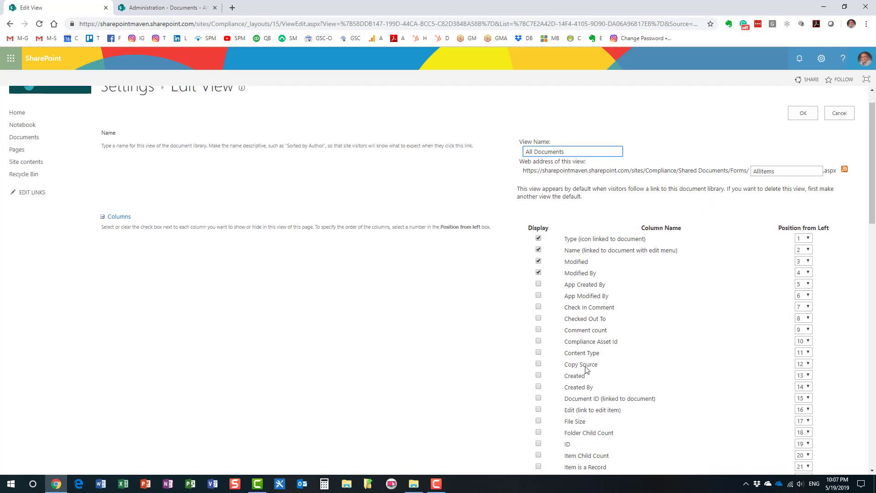
click(538, 399)
click(802, 399)
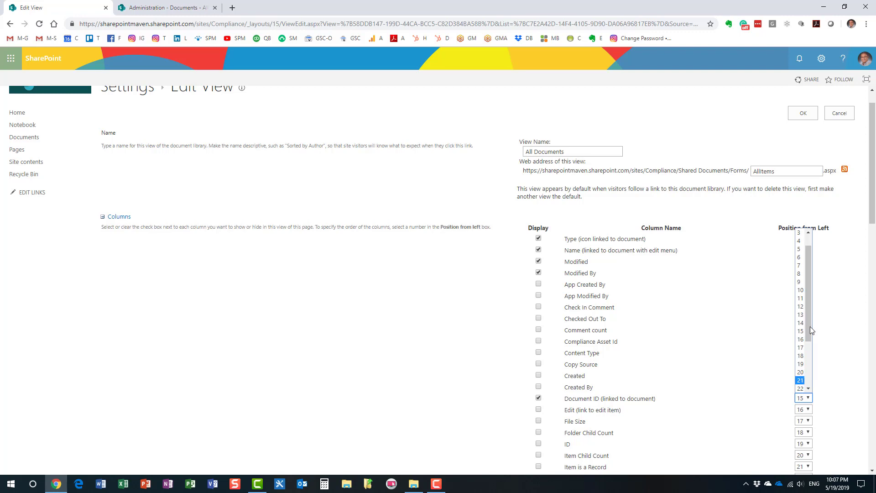
click(799, 233)
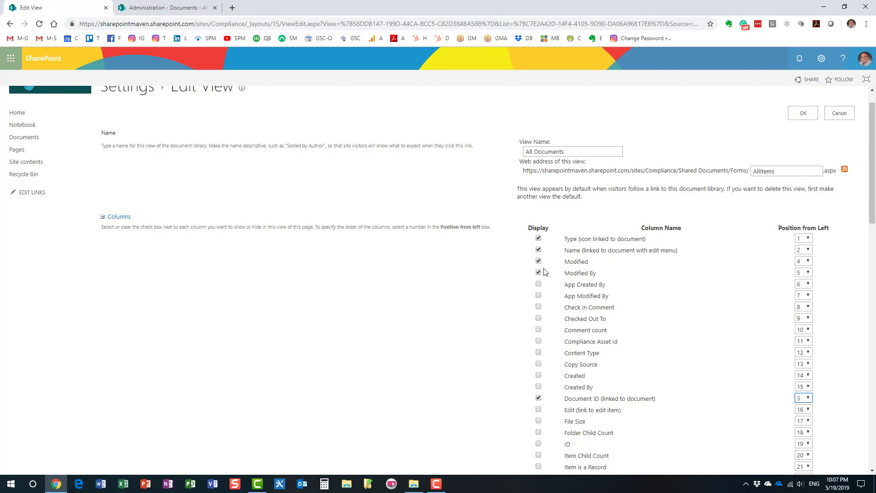
click(811, 114)
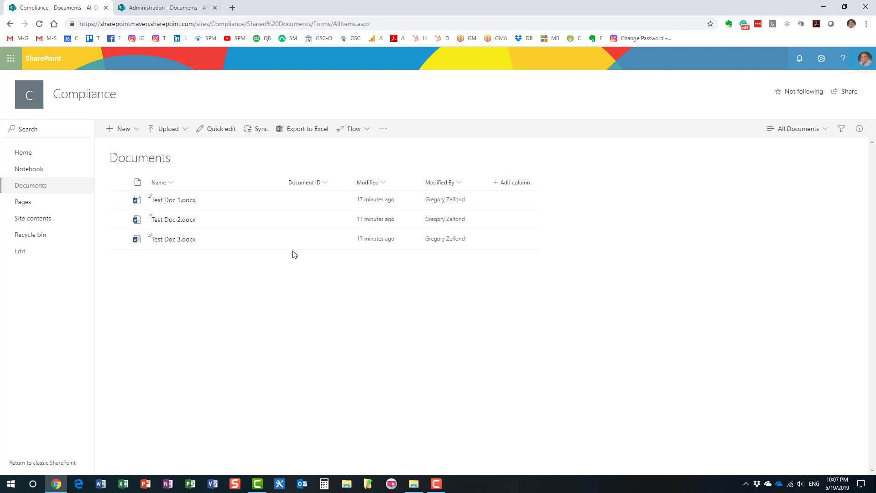
Upload Agenda 20170801 and Budget 20180820 from the Project Files folder to the Compliance document library
click(171, 8)
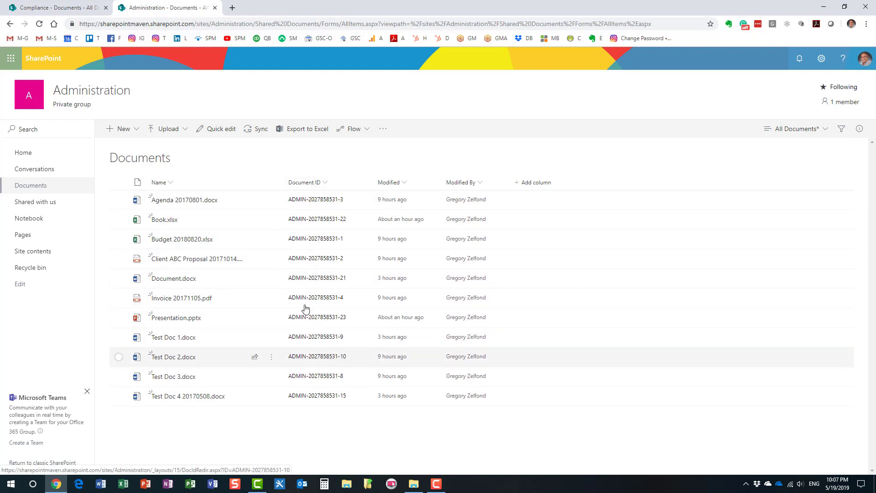
click(79, 9)
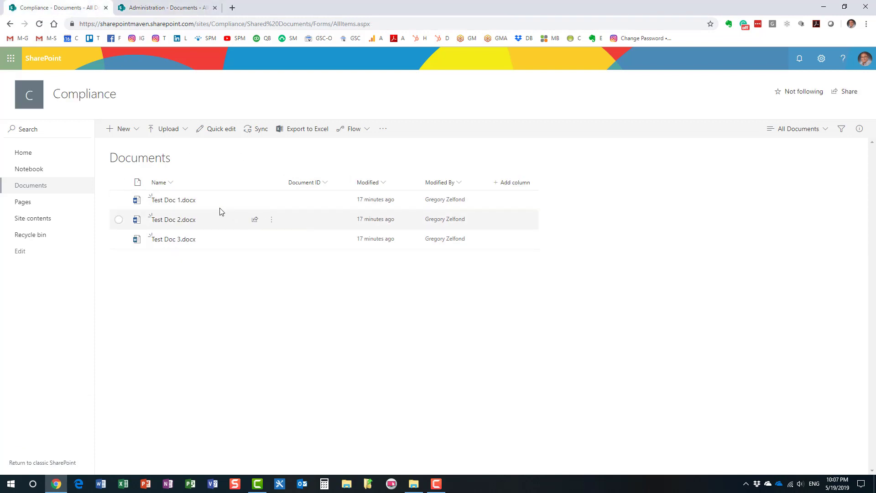
click(415, 485)
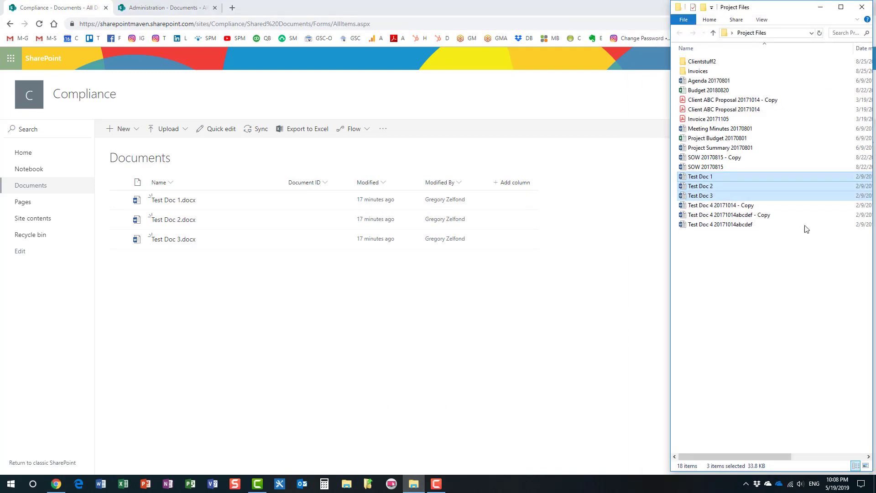
click(748, 166)
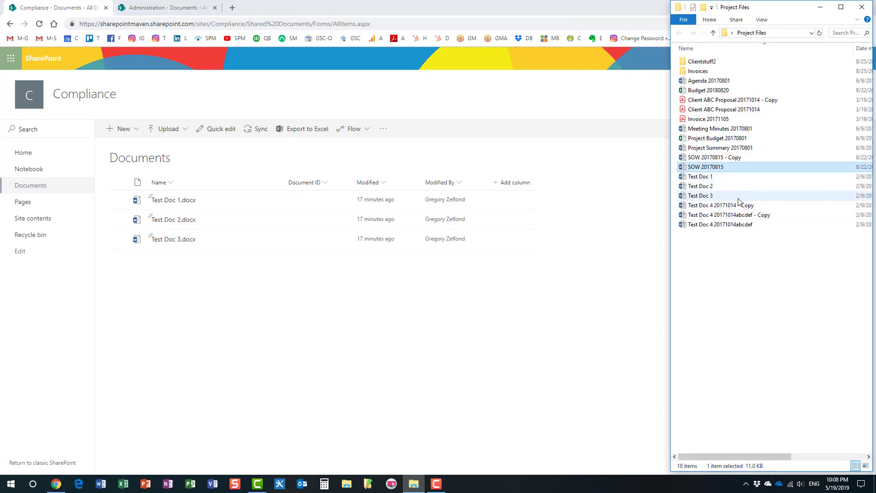
click(707, 82)
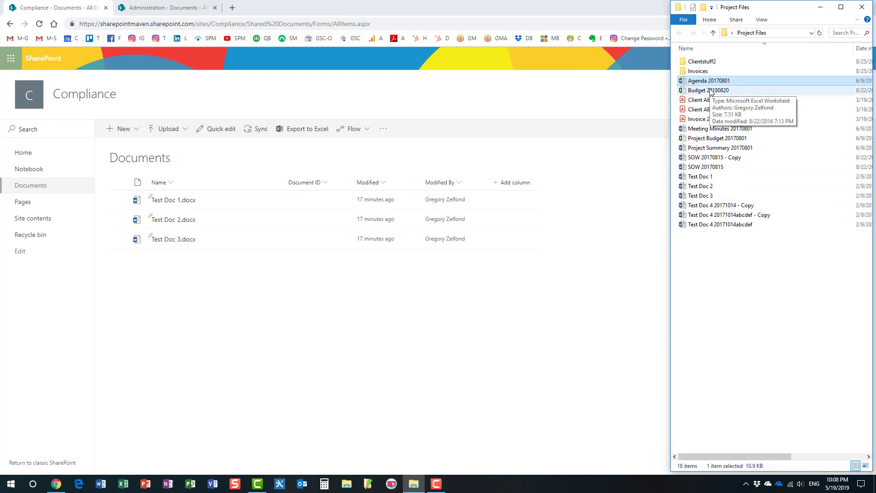
ctrl+click(710, 91)
drag(710, 90, 240, 314)
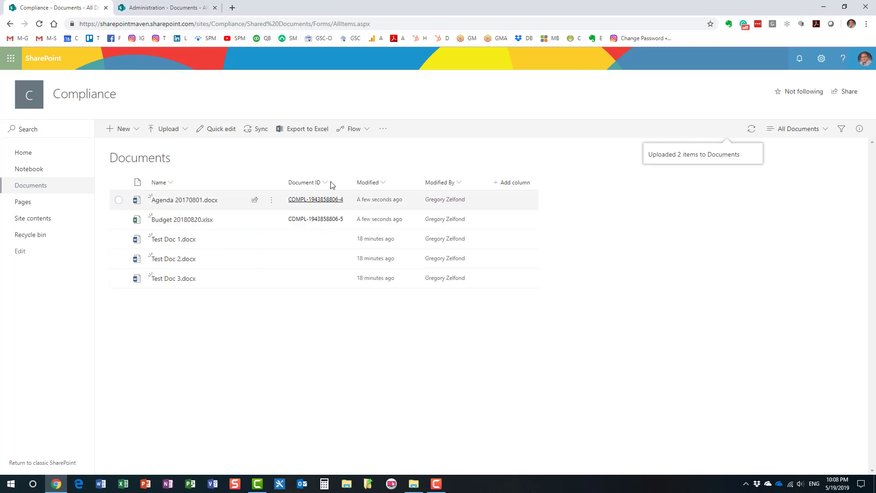
Widen the Document ID column slightly in the Compliance library and compare its IDs with those in the Administration library
mouse_move(154, 202)
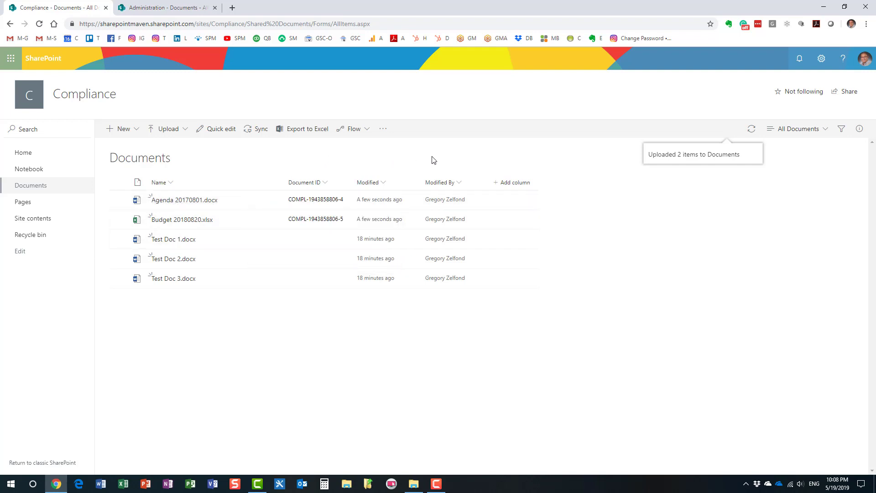
drag(353, 182, 362, 182)
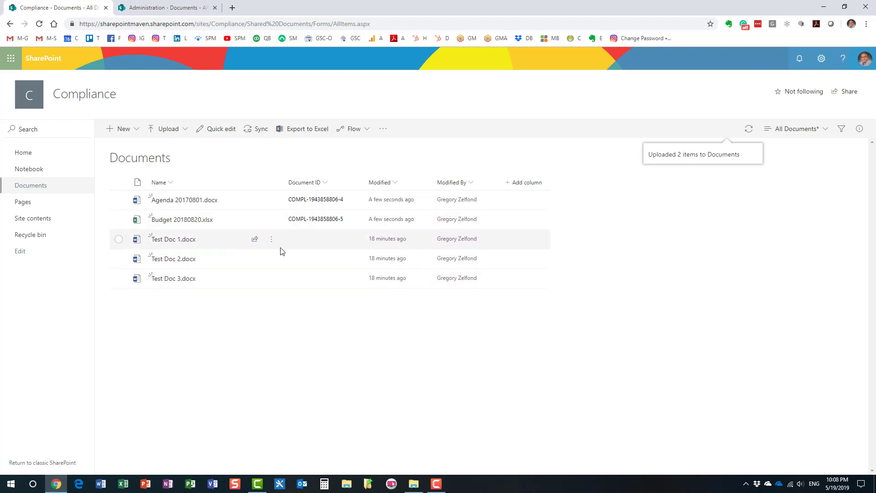
click(168, 10)
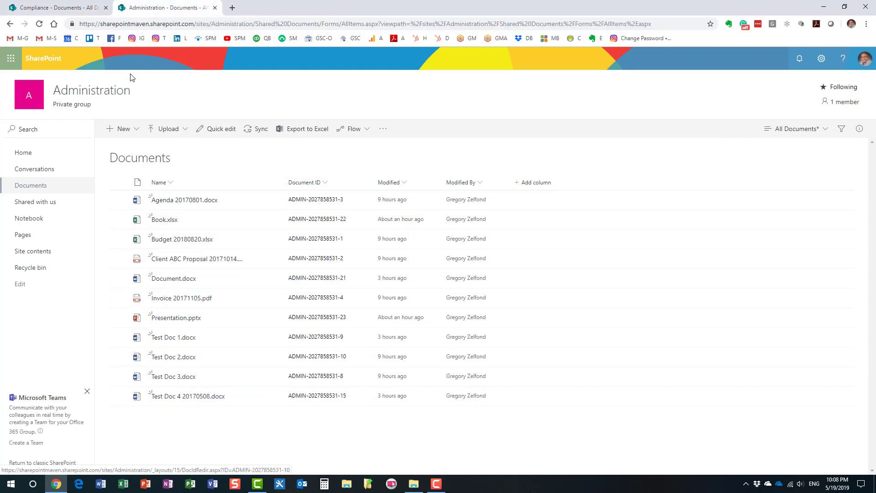
click(65, 5)
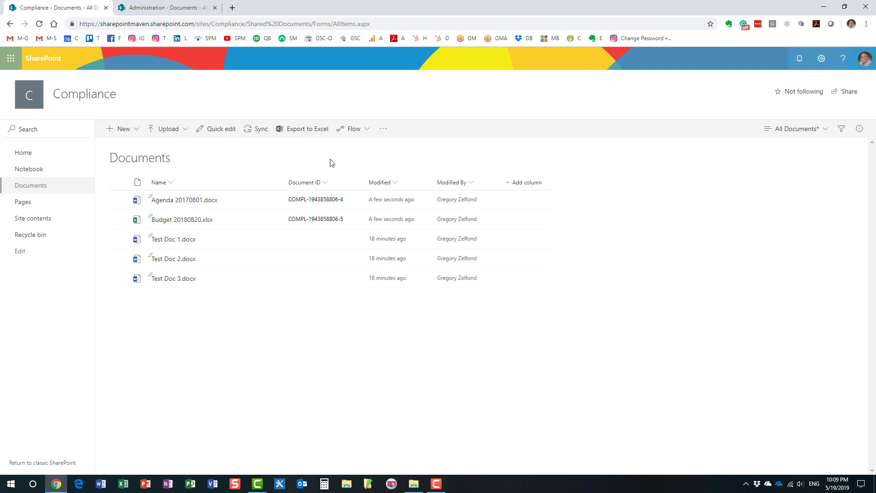
click(37, 128)
text(compl)
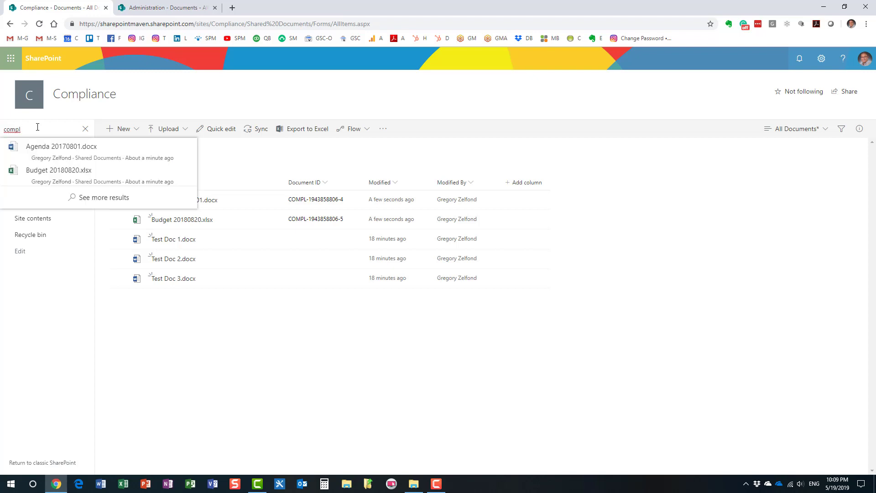
text(-1)
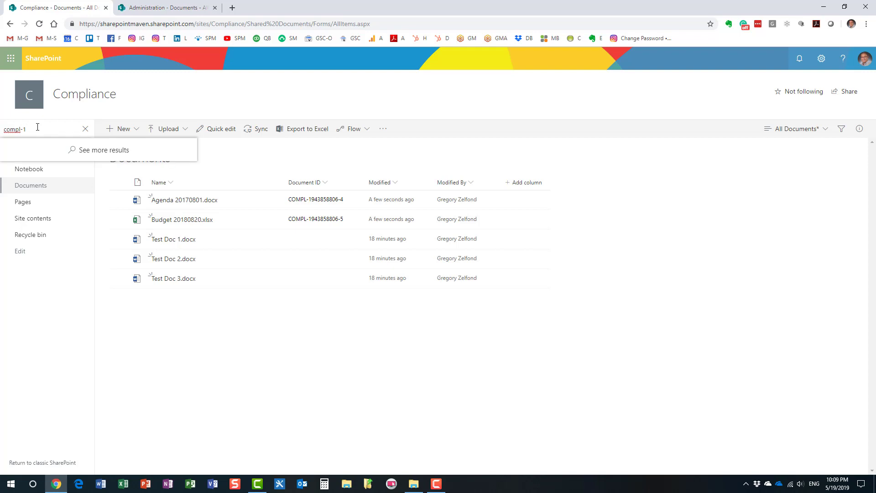
text(94)
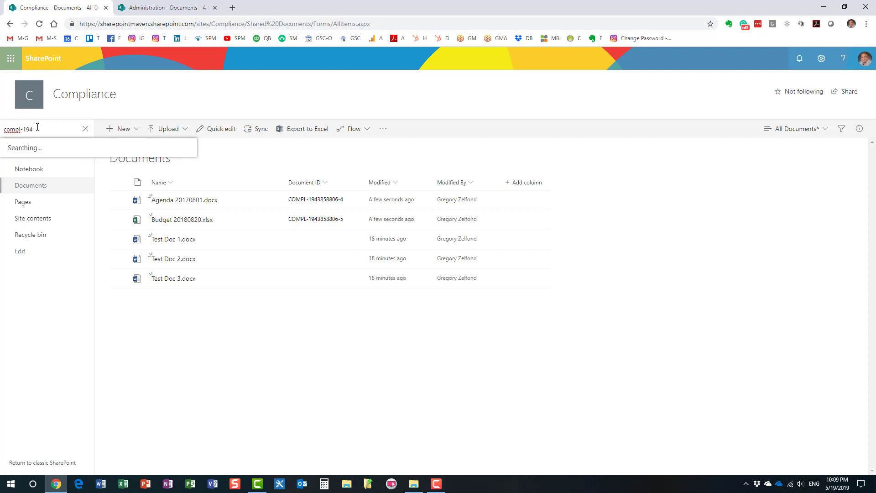
text(385)
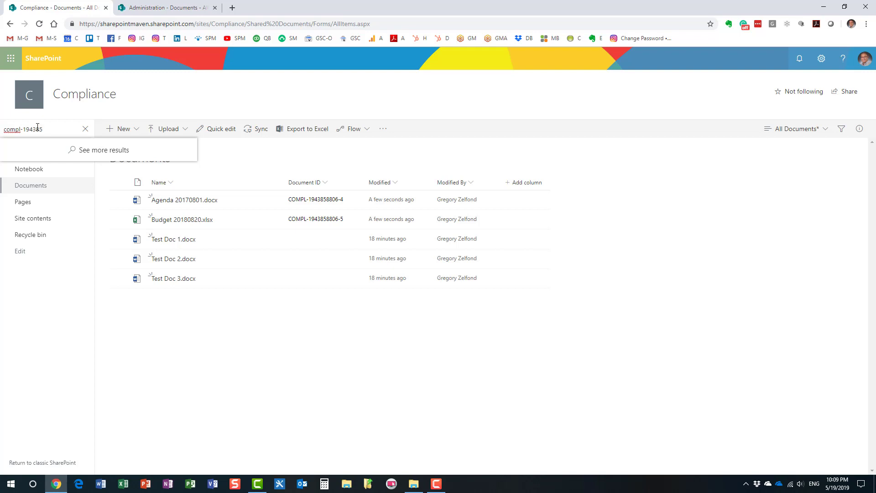
text(8806)
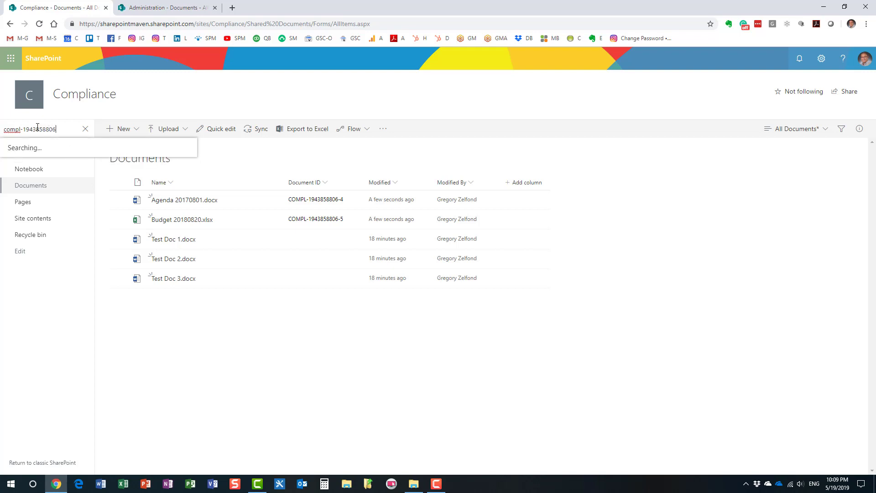
text(-4)
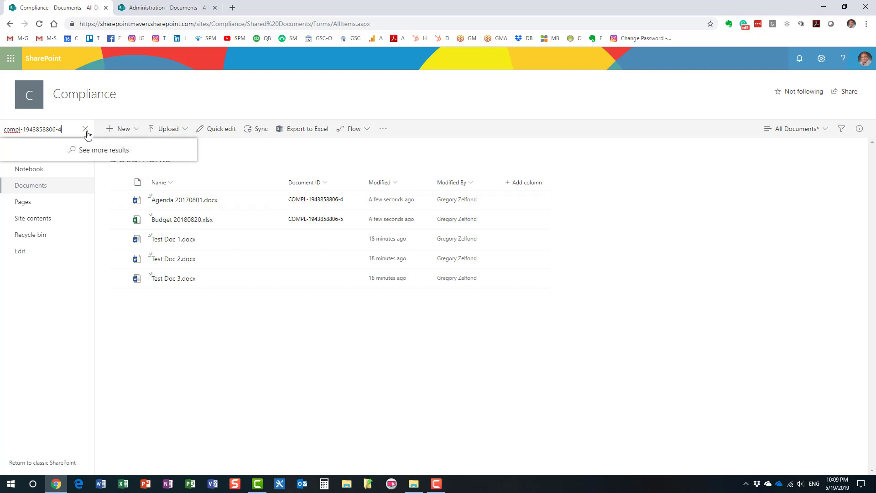
click(91, 150)
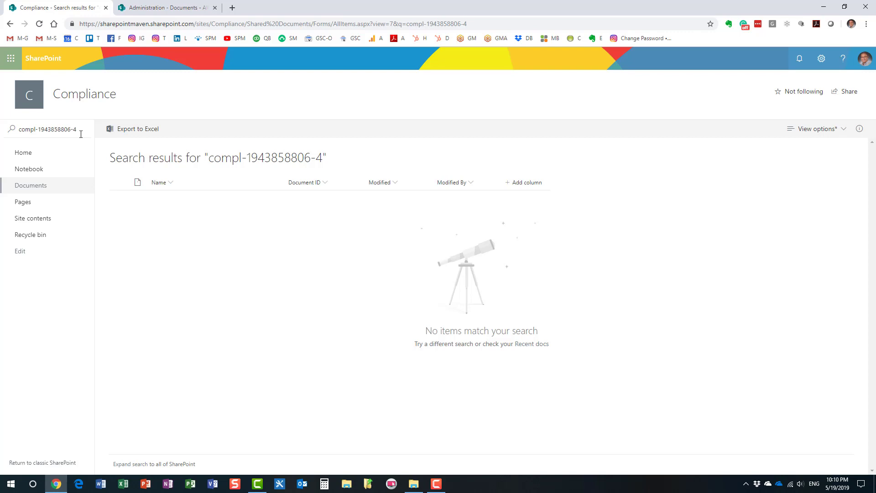
click(21, 130)
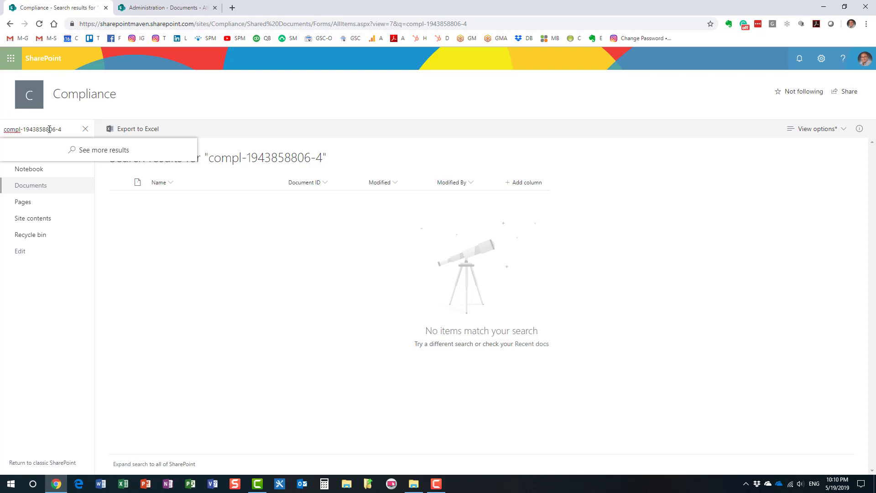
text(dlc)
text(doc)
text(id)
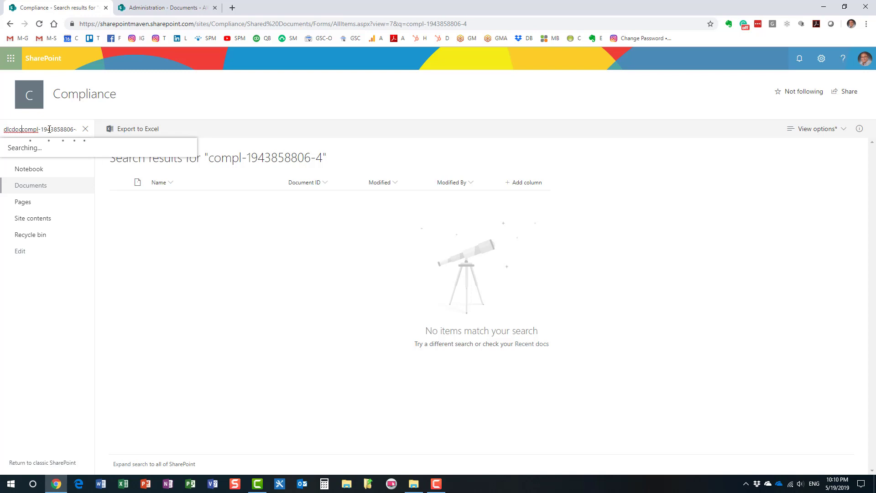
text(:)
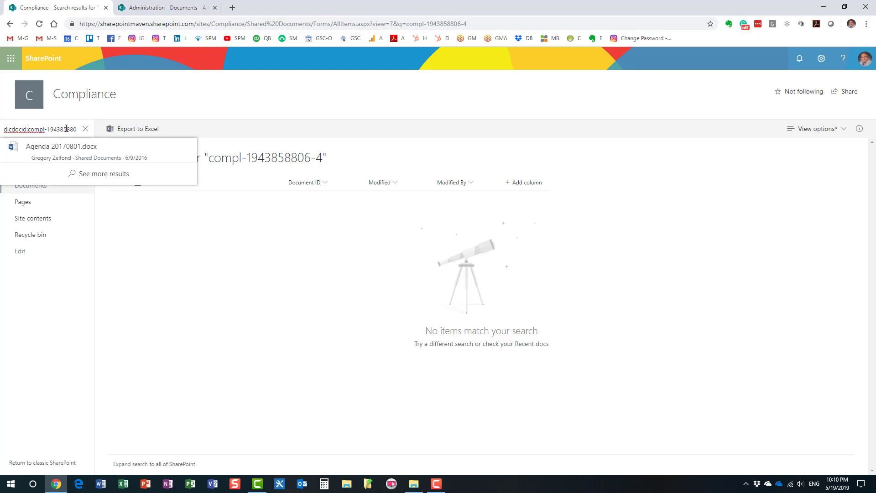
click(76, 152)
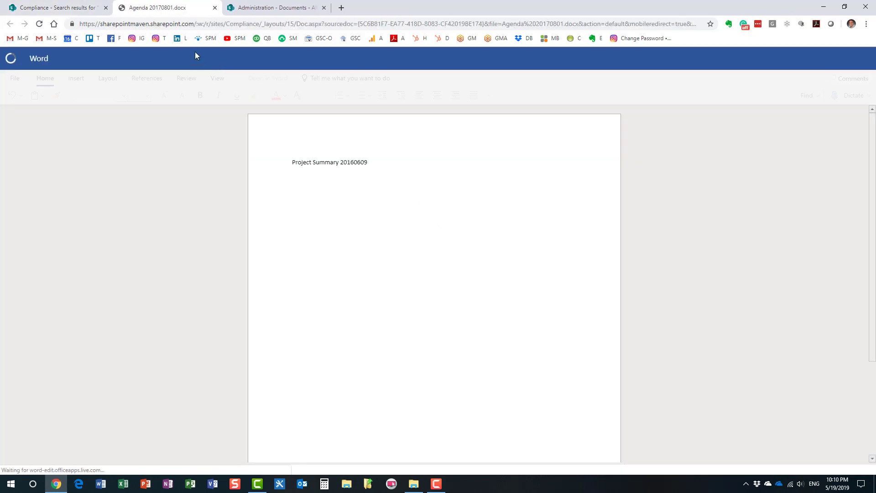
click(214, 8)
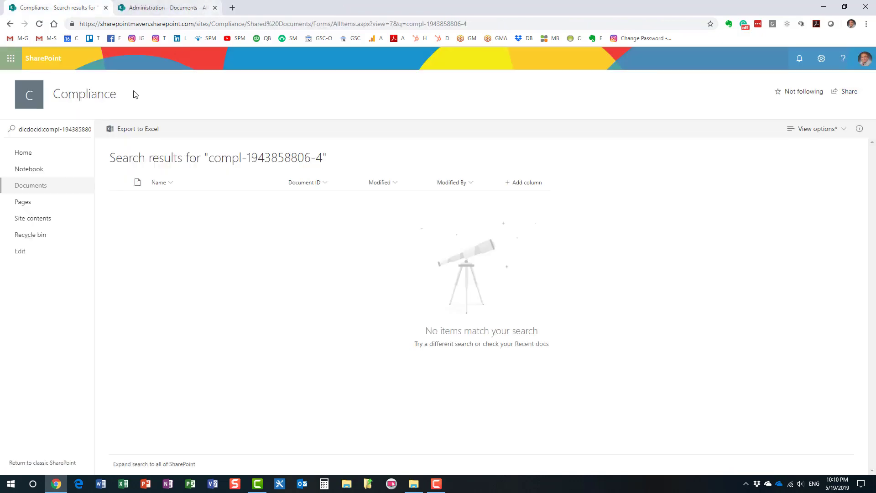
double_click(72, 128)
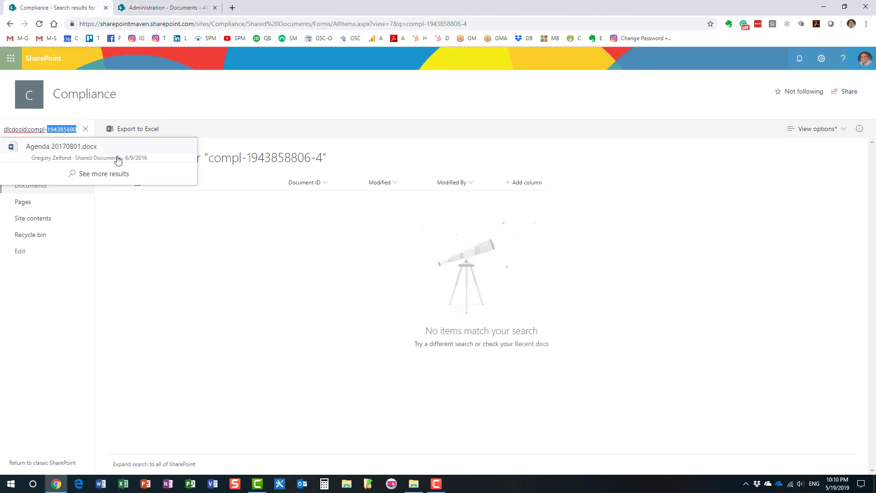
click(86, 130)
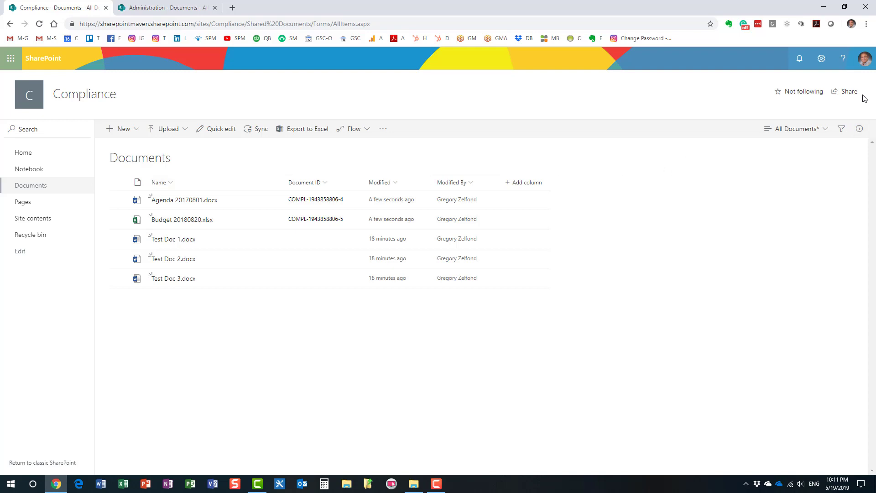
Copy the Document ID value from the properties of Agenda 20170801.docx
click(119, 199)
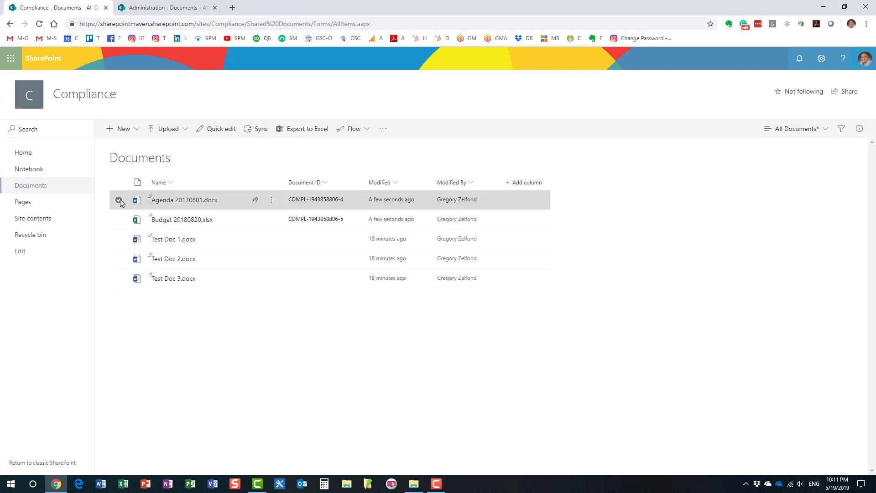
click(859, 128)
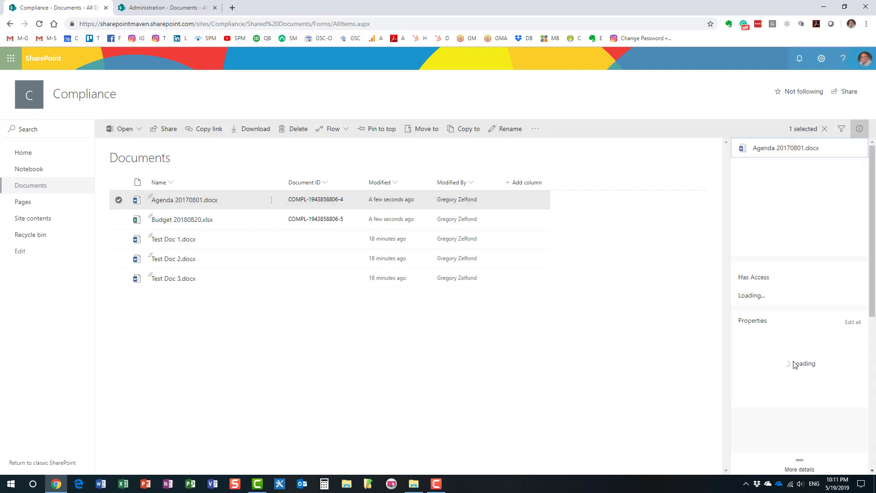
scroll(799, 347, down, 3)
drag(806, 325, 740, 325)
key(ctrl+c)
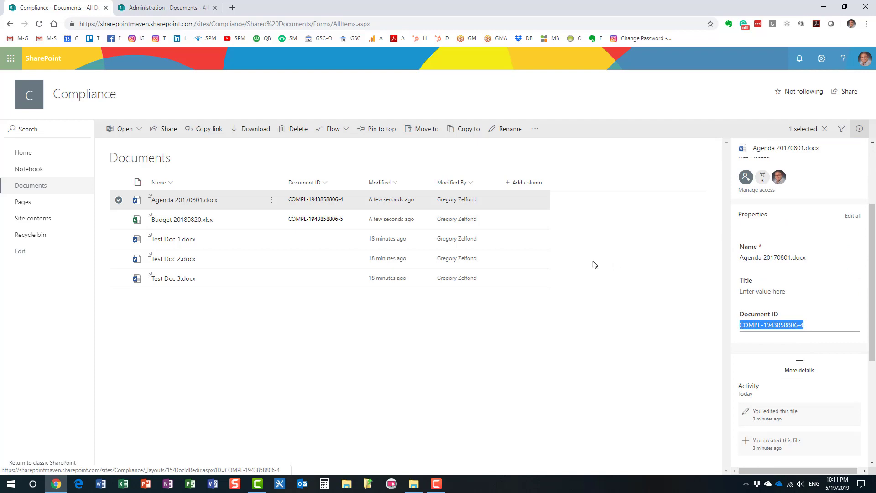
click(11, 61)
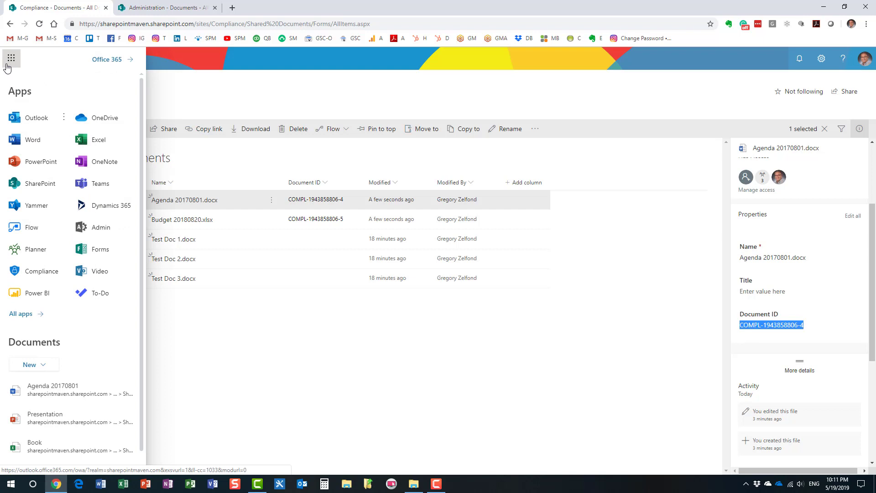
click(40, 185)
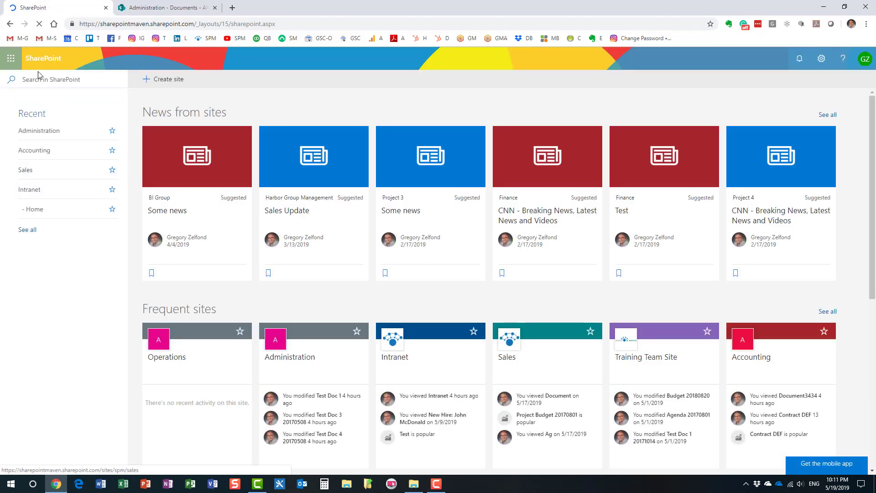
click(38, 78)
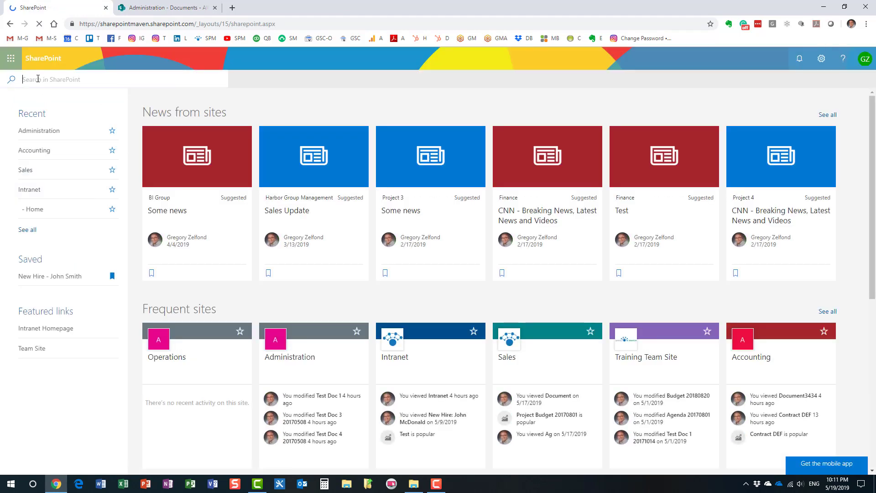
text(dl)
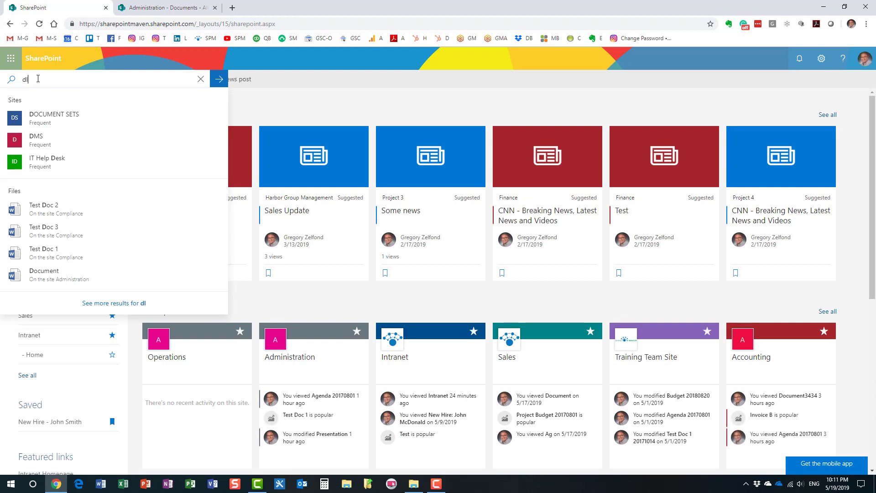
text(cdocid:)
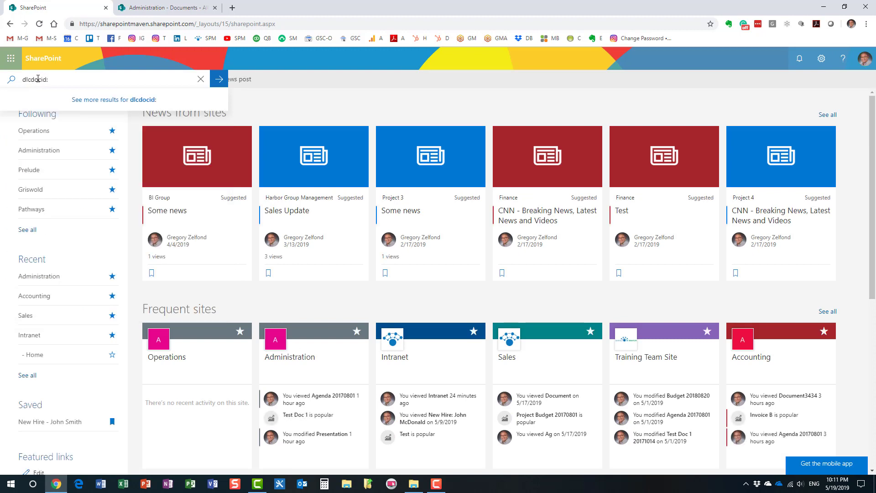
key(ctrl+v)
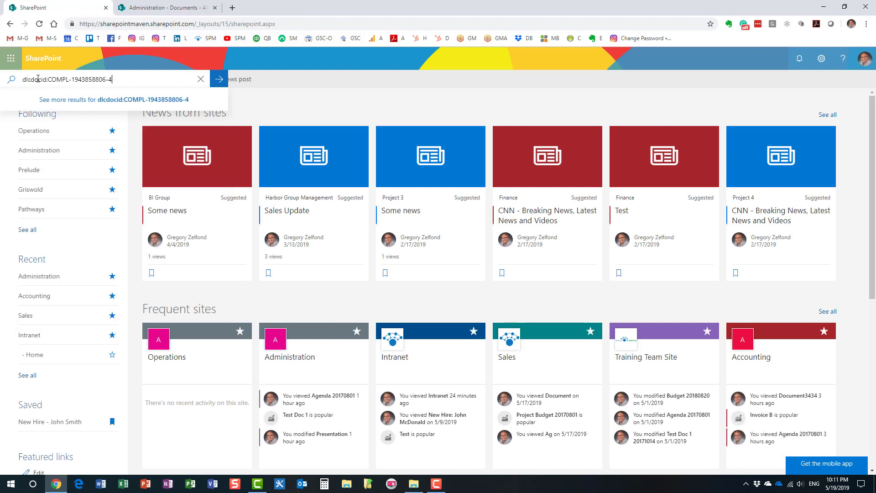
key(Return)
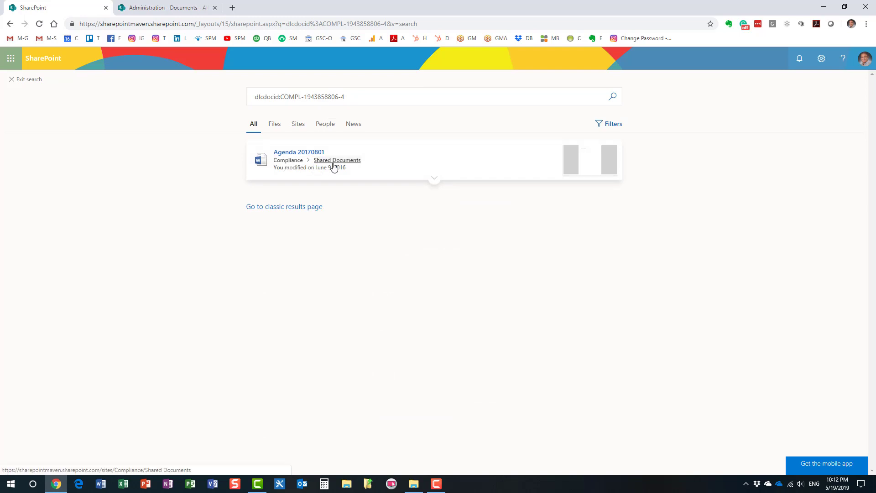
click(25, 81)
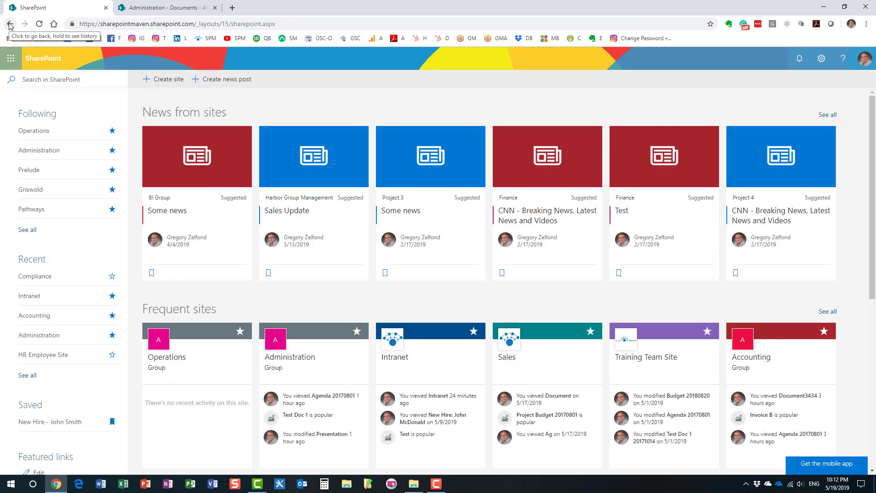
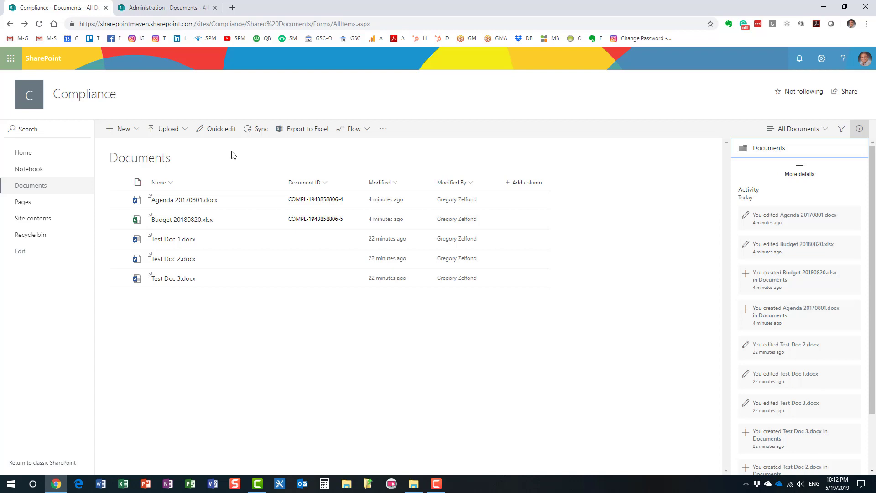
Open Agenda 20170801.docx from the Compliance library in the desktop Word app
mouse_move(212, 205)
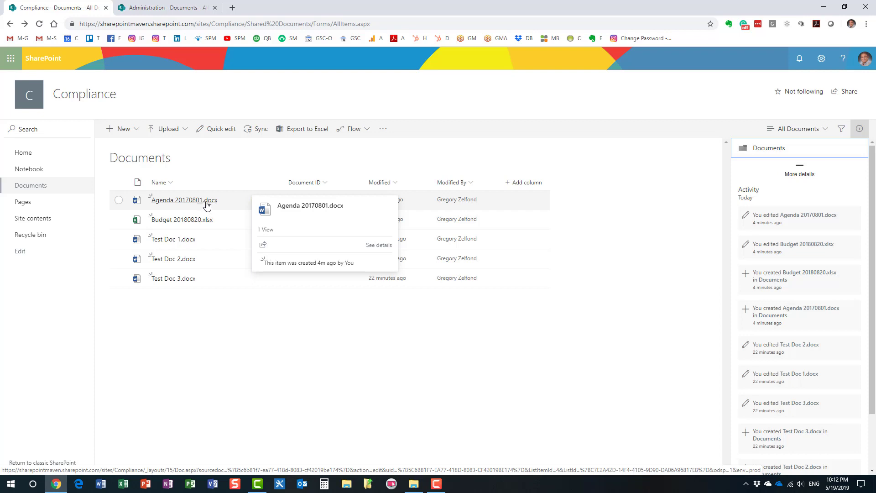
right_click(205, 202)
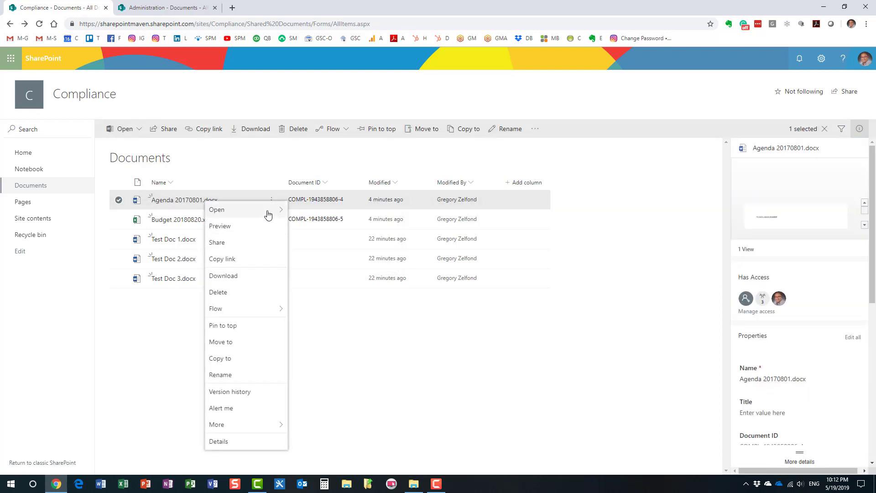
mouse_move(267, 213)
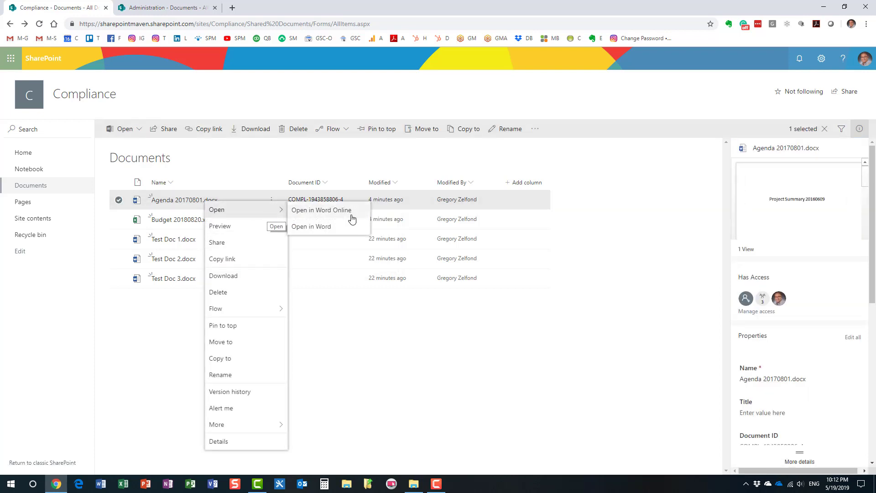
click(332, 233)
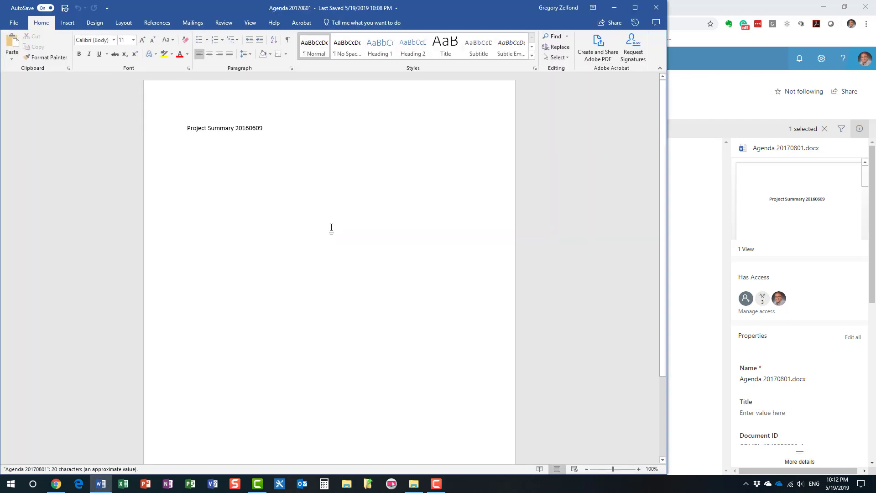
Insert the Document ID Value document property on a new line below the Project Summary text, and close the document
click(215, 139)
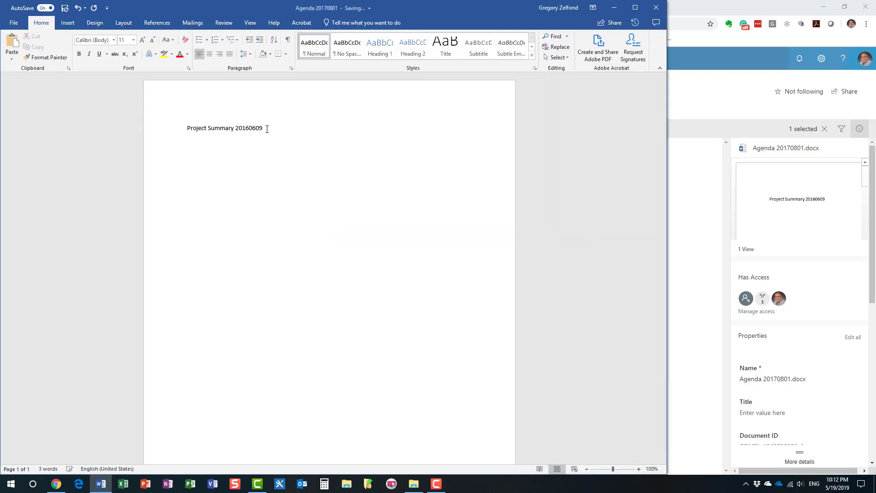
click(69, 23)
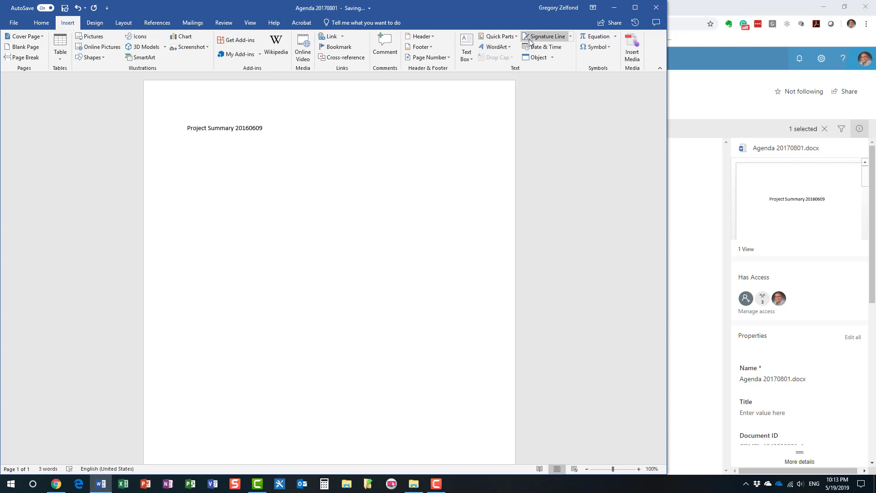
click(514, 37)
mouse_move(533, 64)
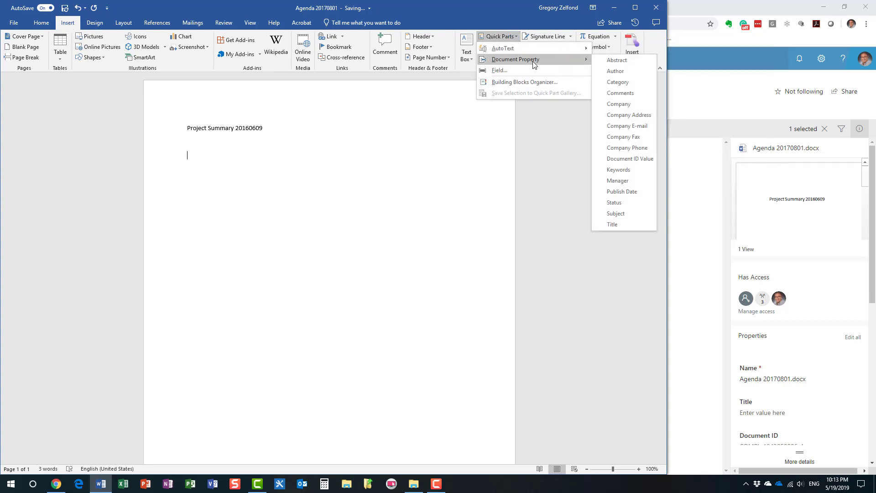
click(647, 158)
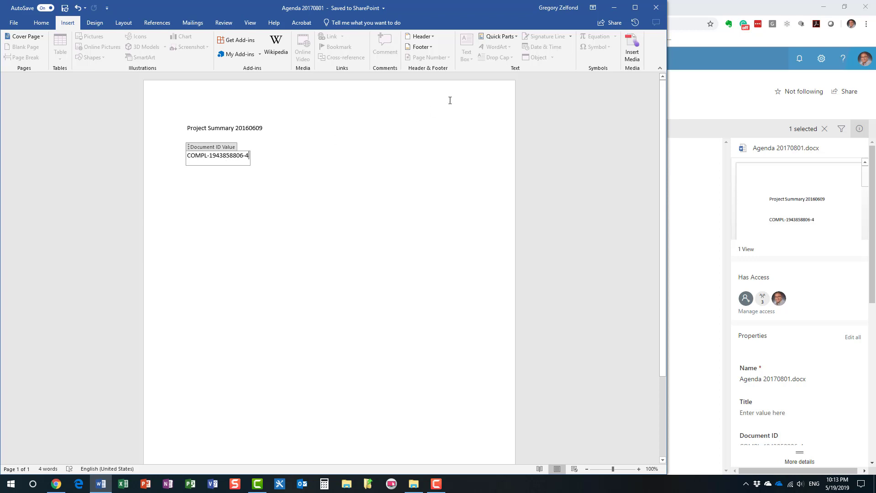
click(655, 9)
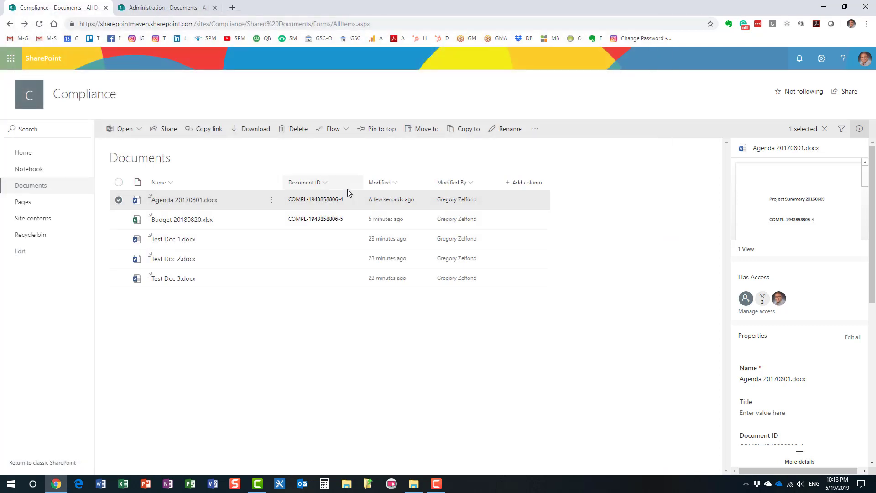
Clear the file selection and review the document IDs in the Administration site's document library, returning to the Compliance library
click(119, 200)
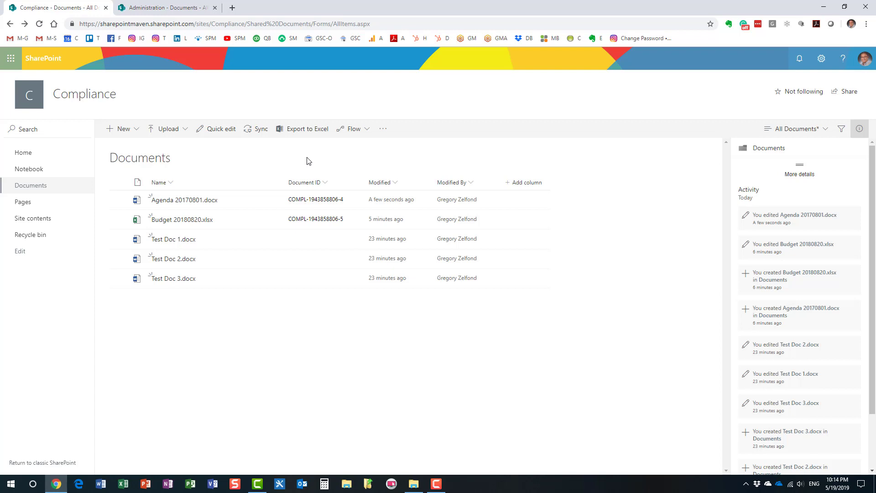
click(177, 9)
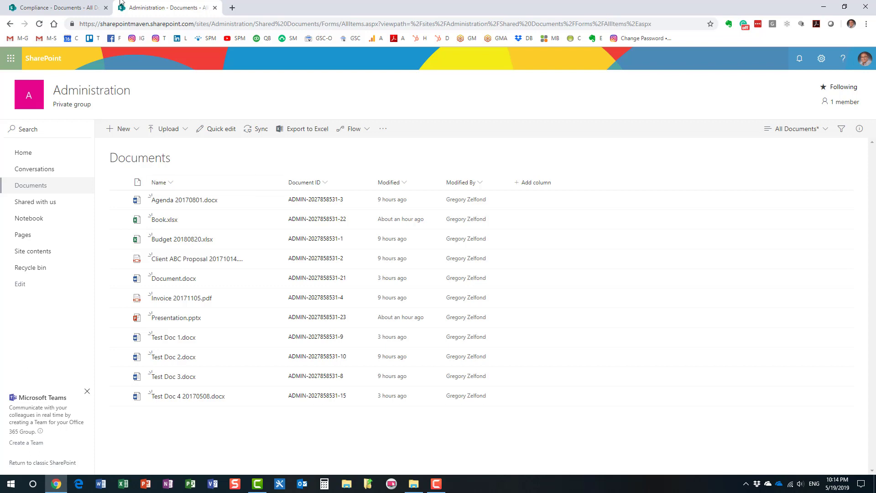
click(83, 12)
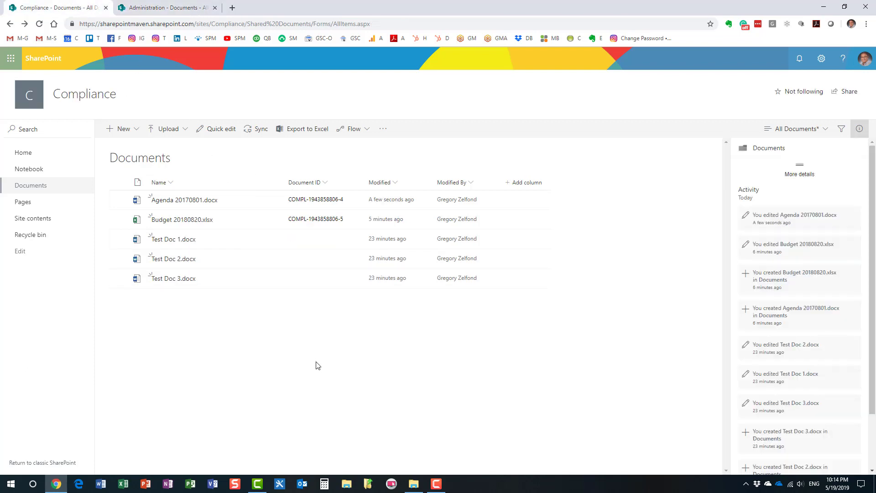
Rename Agenda 20170801.docx in the Compliance library to Agenda ABCDEF.docx
right_click(202, 204)
click(245, 376)
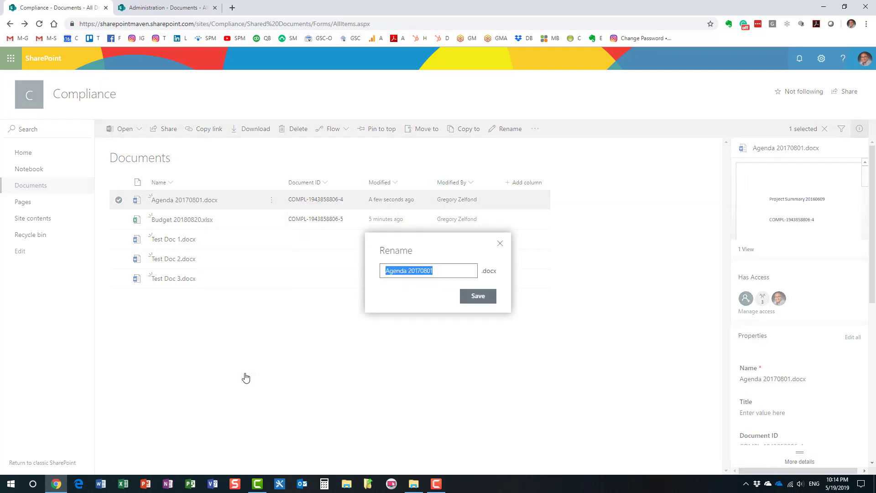
click(409, 270)
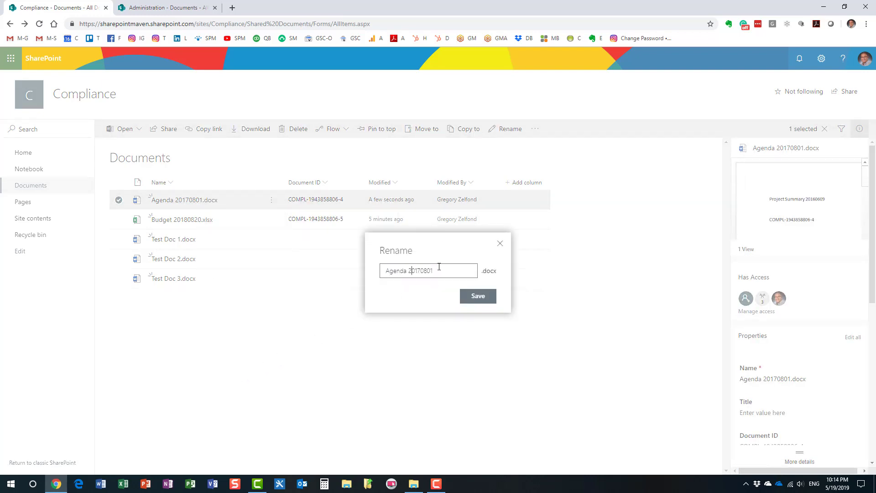
key(Right)
key(Right)
key(Right)
key(BackSpace)
key(BackSpace)
key(BackSpace)
key(BackSpace)
key(BackSpace)
key(BackSpace)
key(BackSpace)
key(BackSpace)
text(ABCDEF)
click(486, 300)
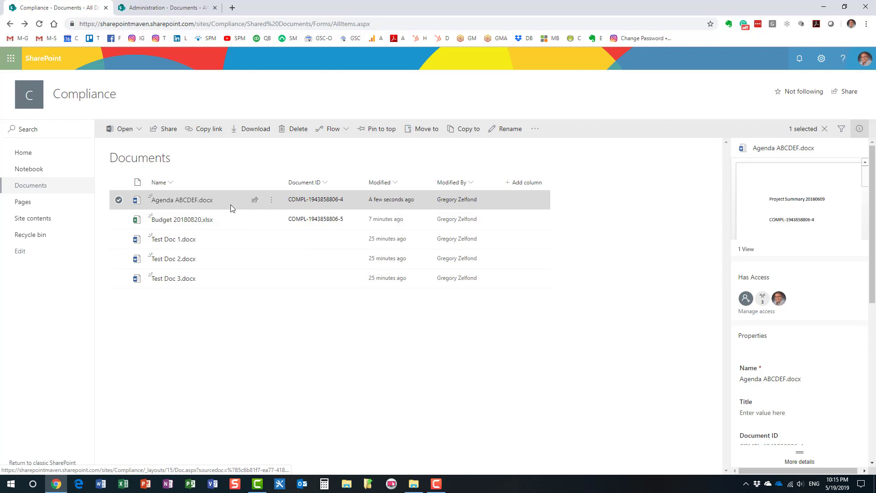
Move Agenda ABCDEF.docx from the Compliance library to the Administration site's document library, and show that library
click(154, 8)
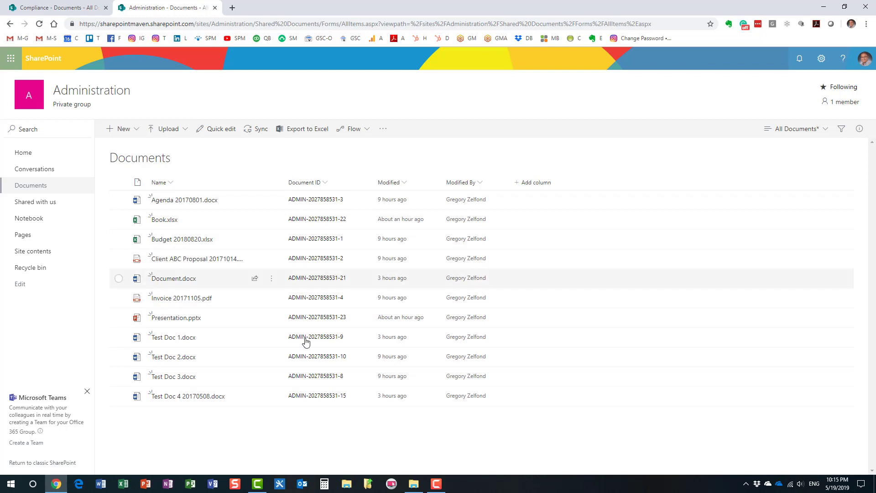
click(68, 10)
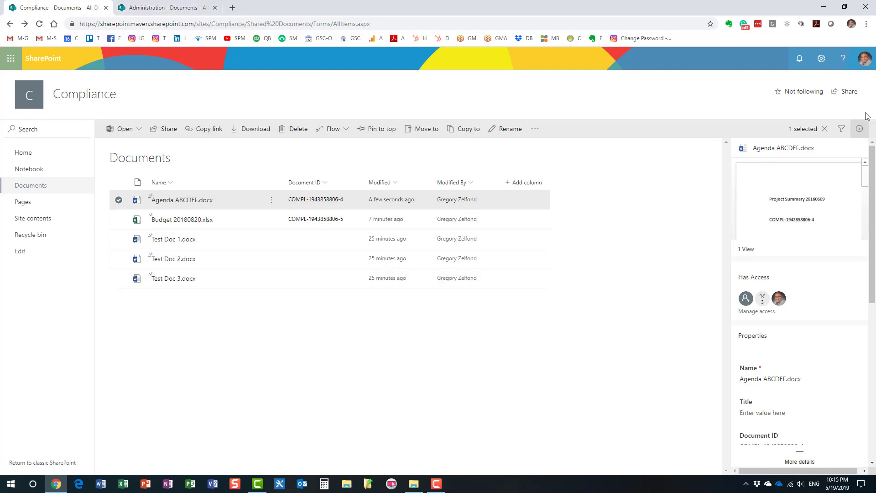
click(859, 128)
click(424, 129)
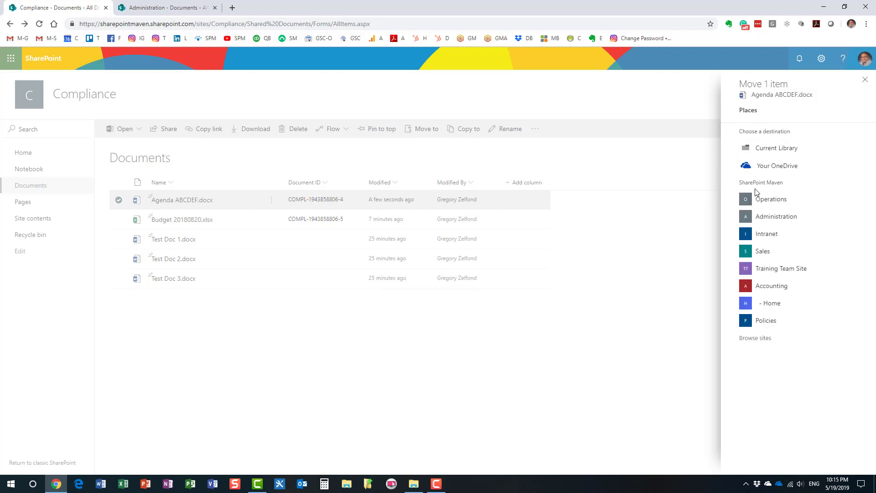
click(778, 219)
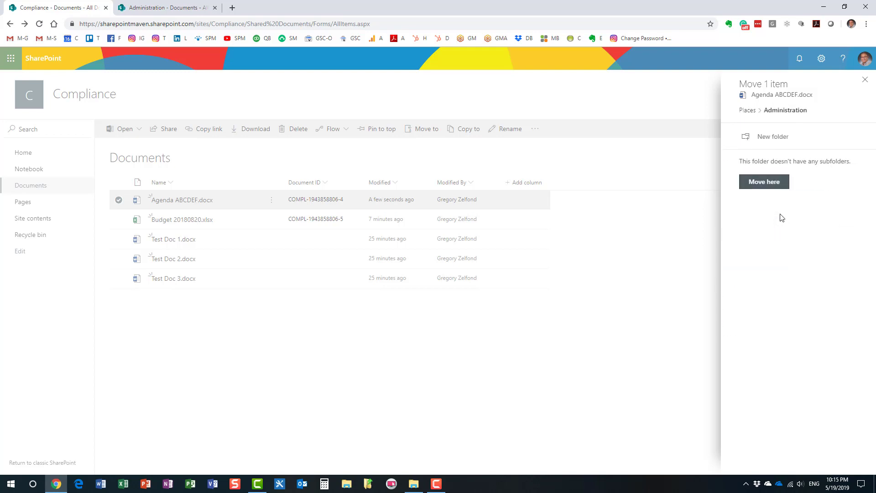
click(763, 182)
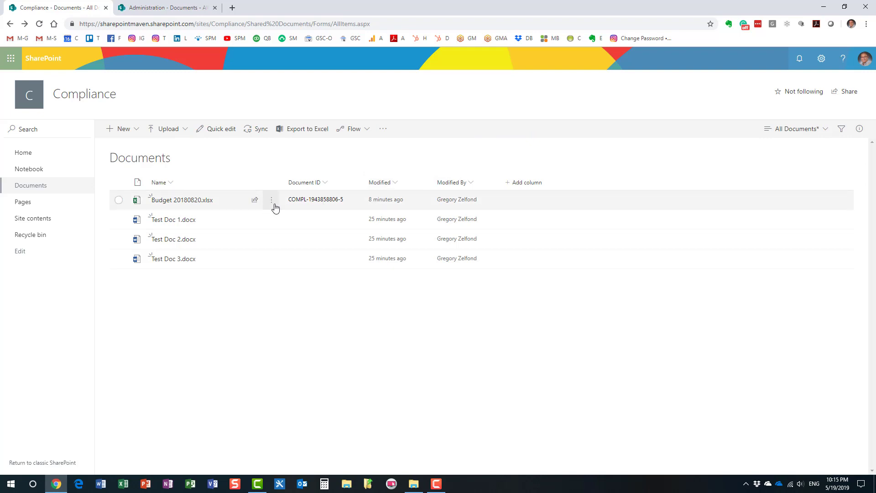
click(162, 8)
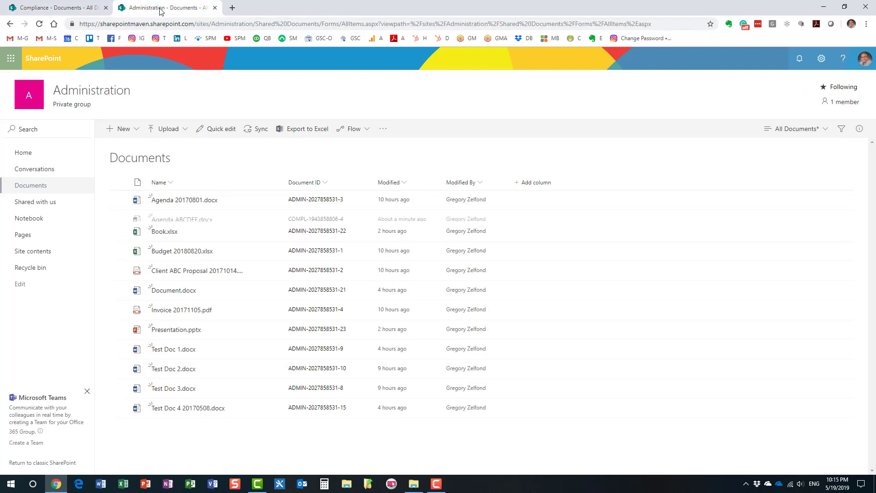